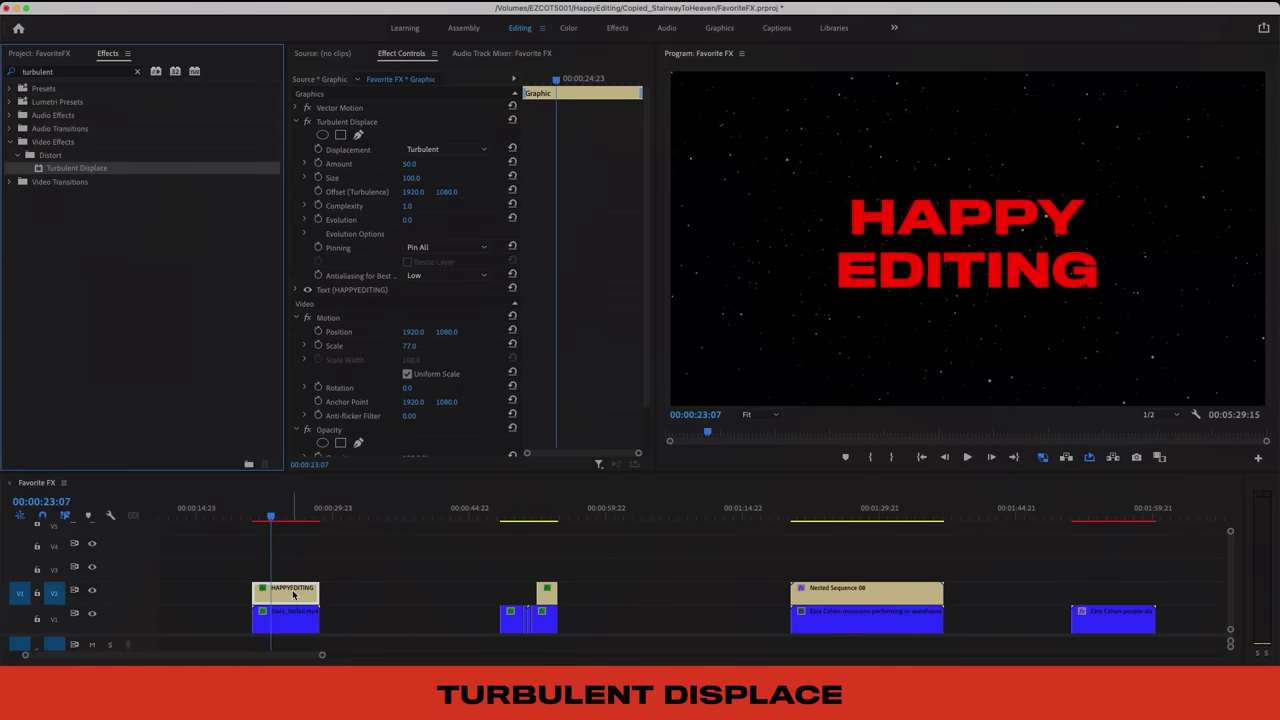
Warp the HAPPY EDITING title with Turbulent Displace Amount 87, Size 134, and Evolution keyframed at 219.3°
left_click_drag(409, 164, 414, 178)
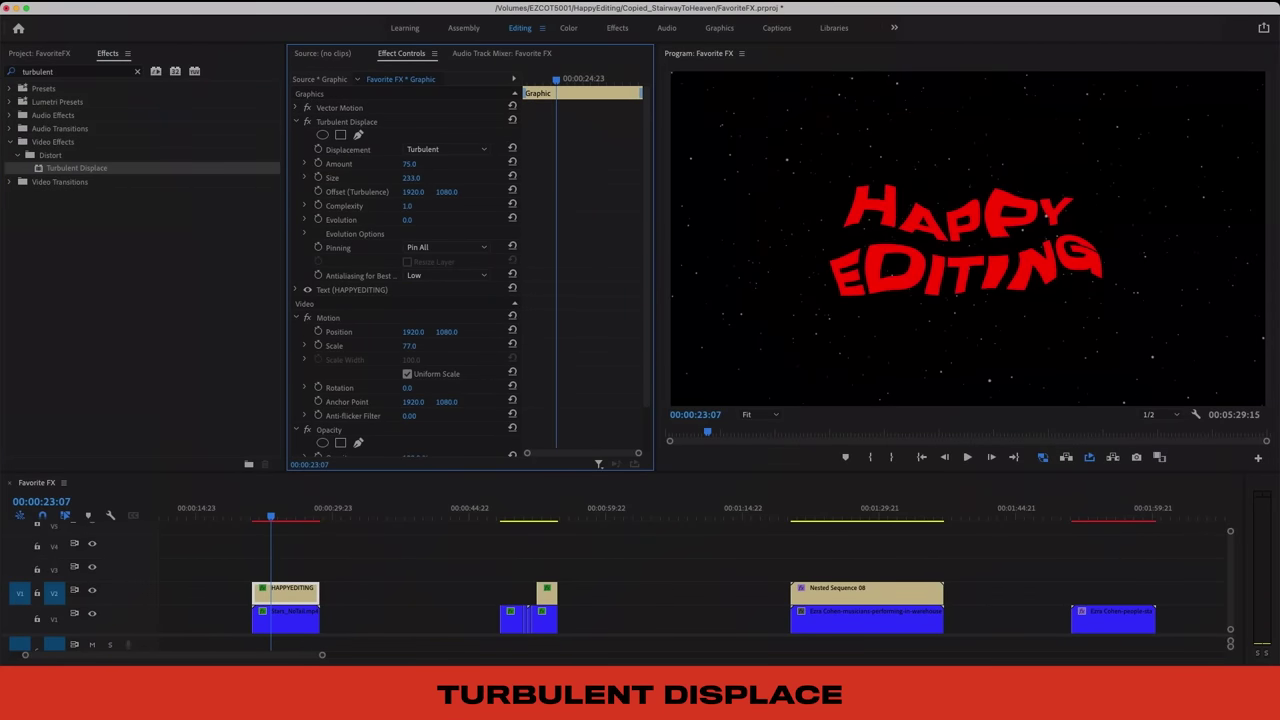
left_click_drag(407, 205, 412, 205)
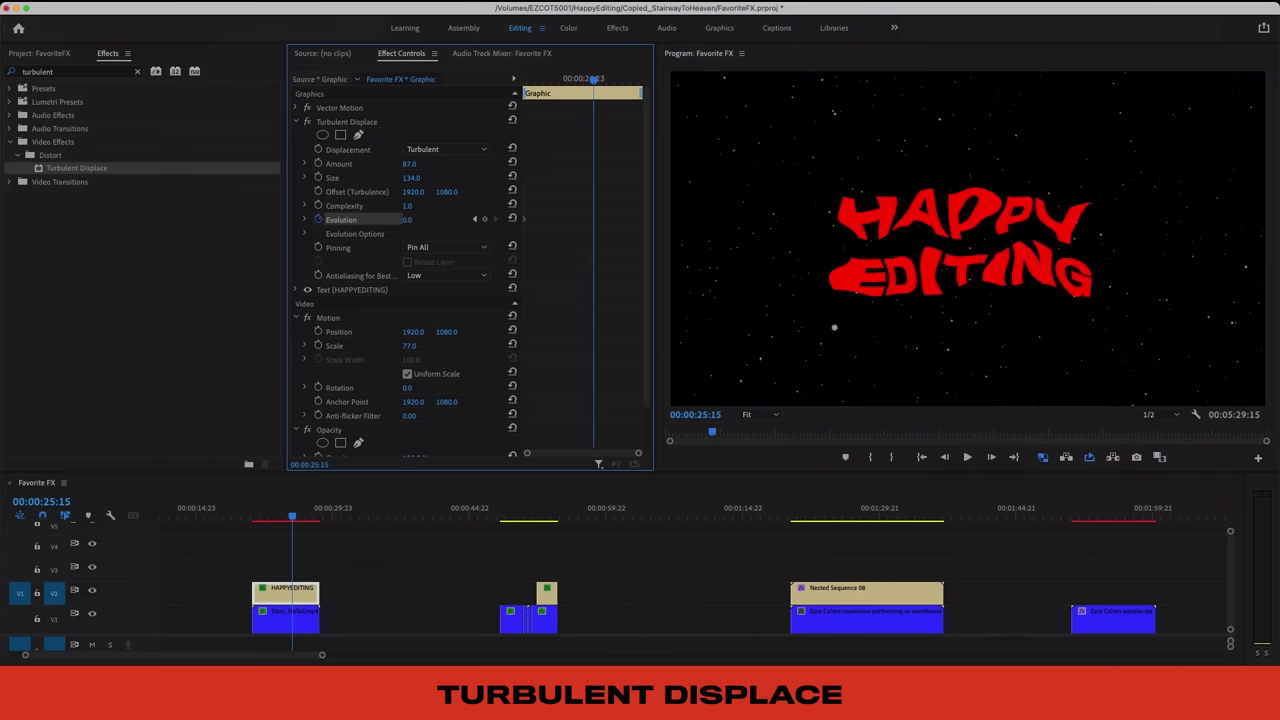
key("Return")
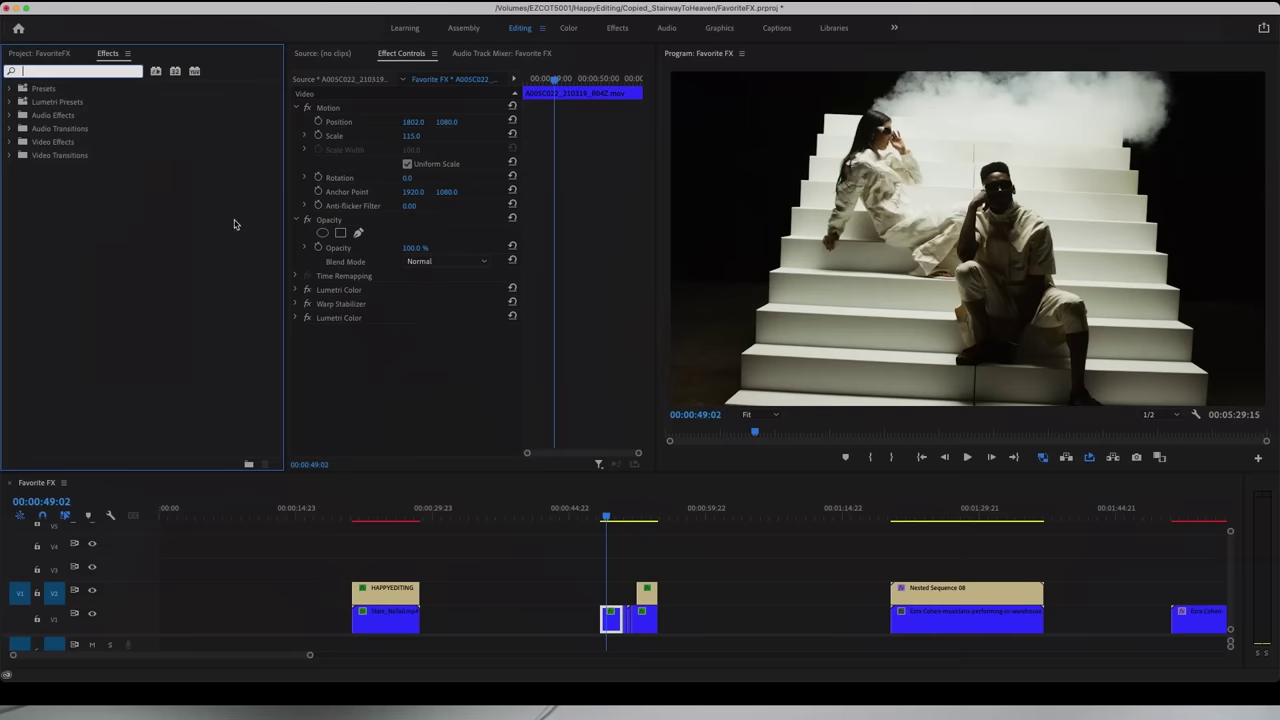
Apply Lens Distortion to the stairs clip and adjust its Curvature, ending at 0
type("lens")
left_click_drag(70, 410, 606, 620)
left_click_drag(405, 359, 290, 362)
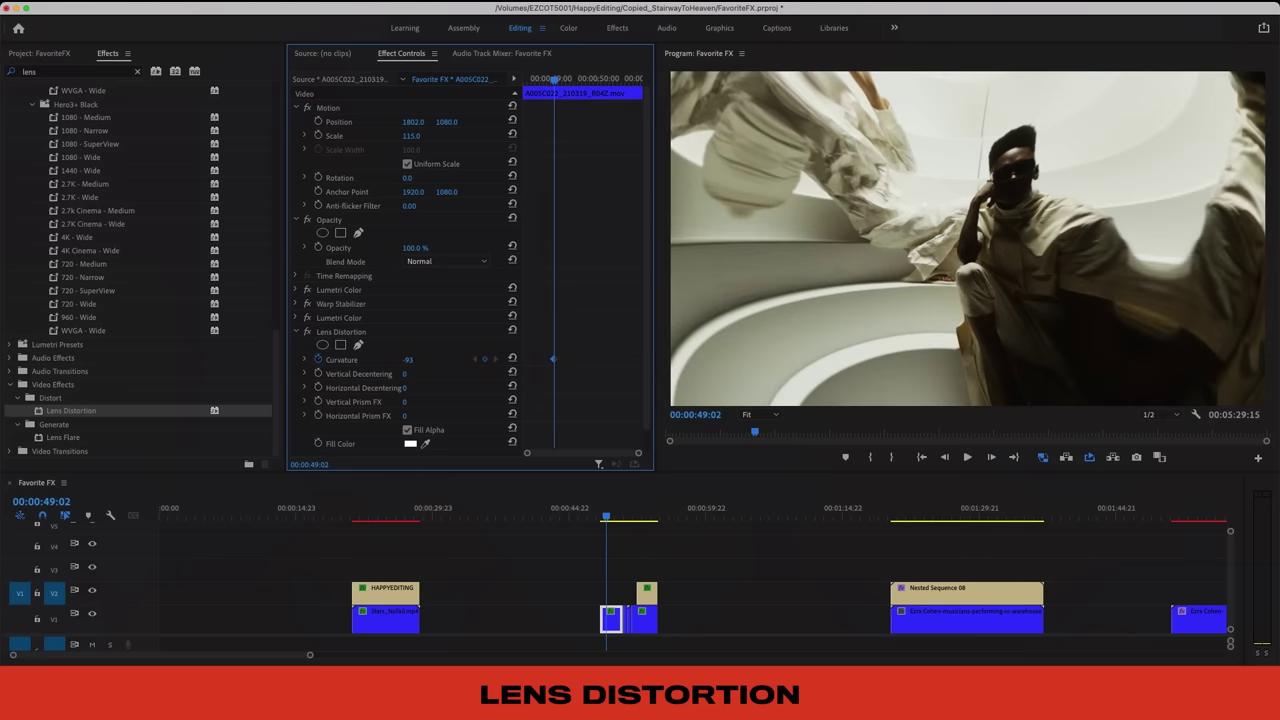
key("Return")
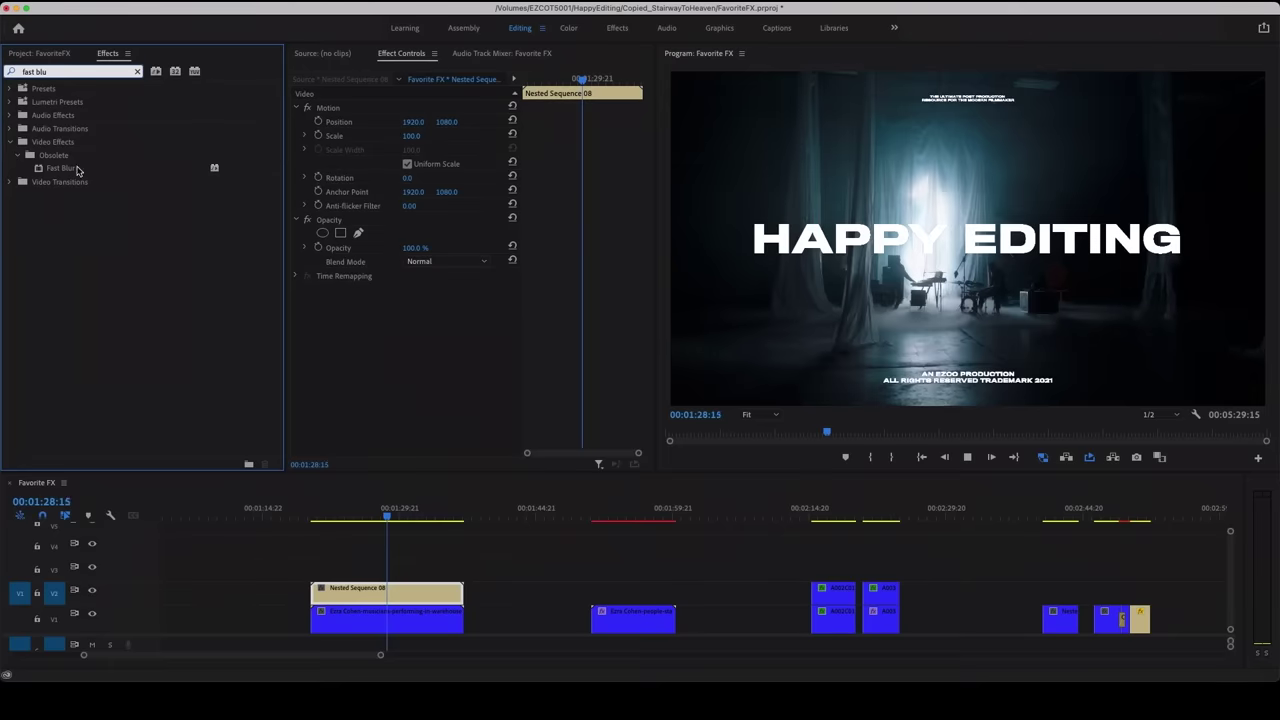
Set Fast Blur Blurriness to 9 and map the Tint's white to red FF0000
left_click(407, 317)
type("10")
key("Return")
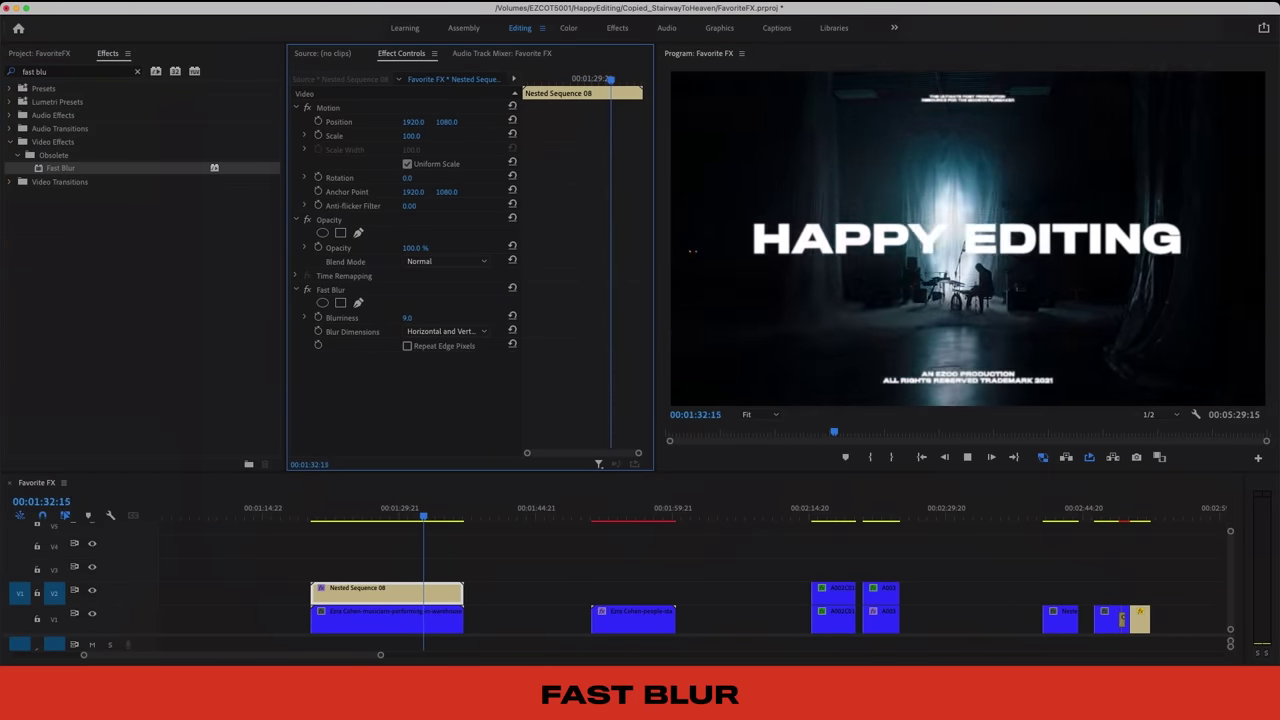
left_click_drag(414, 321, 420, 317)
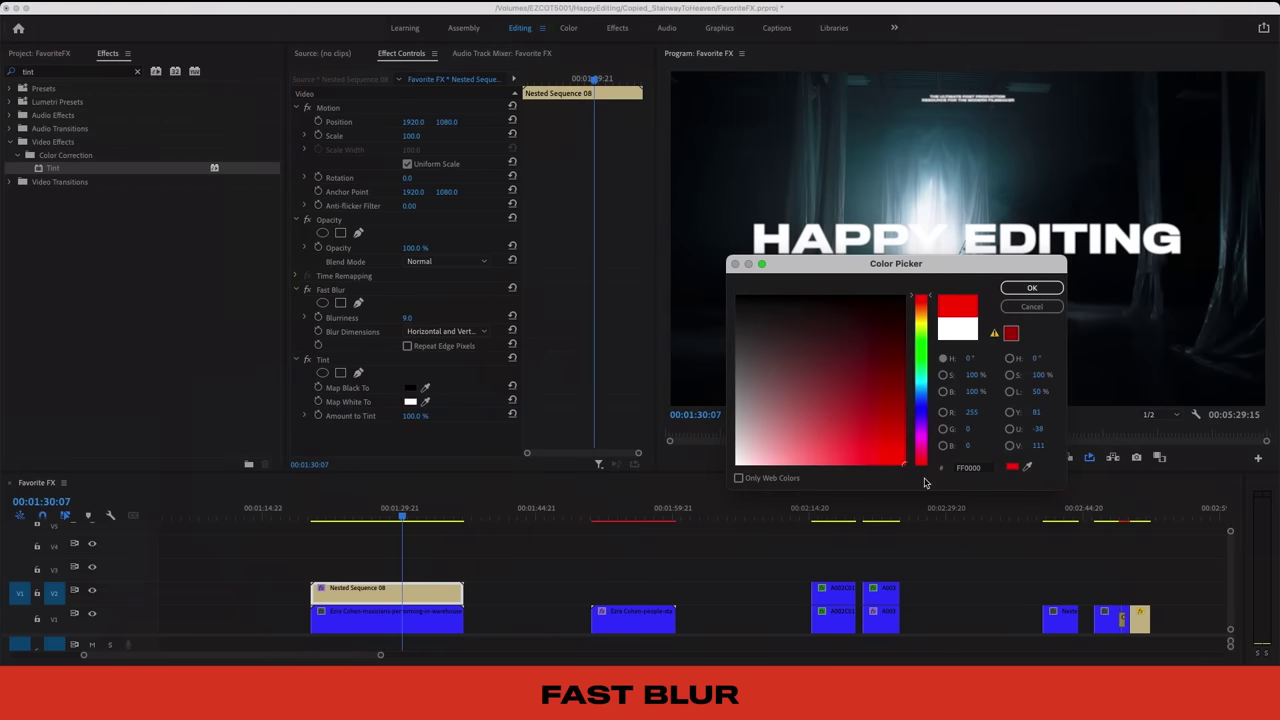
key("Return")
left_click_drag(500, 552, 395, 625)
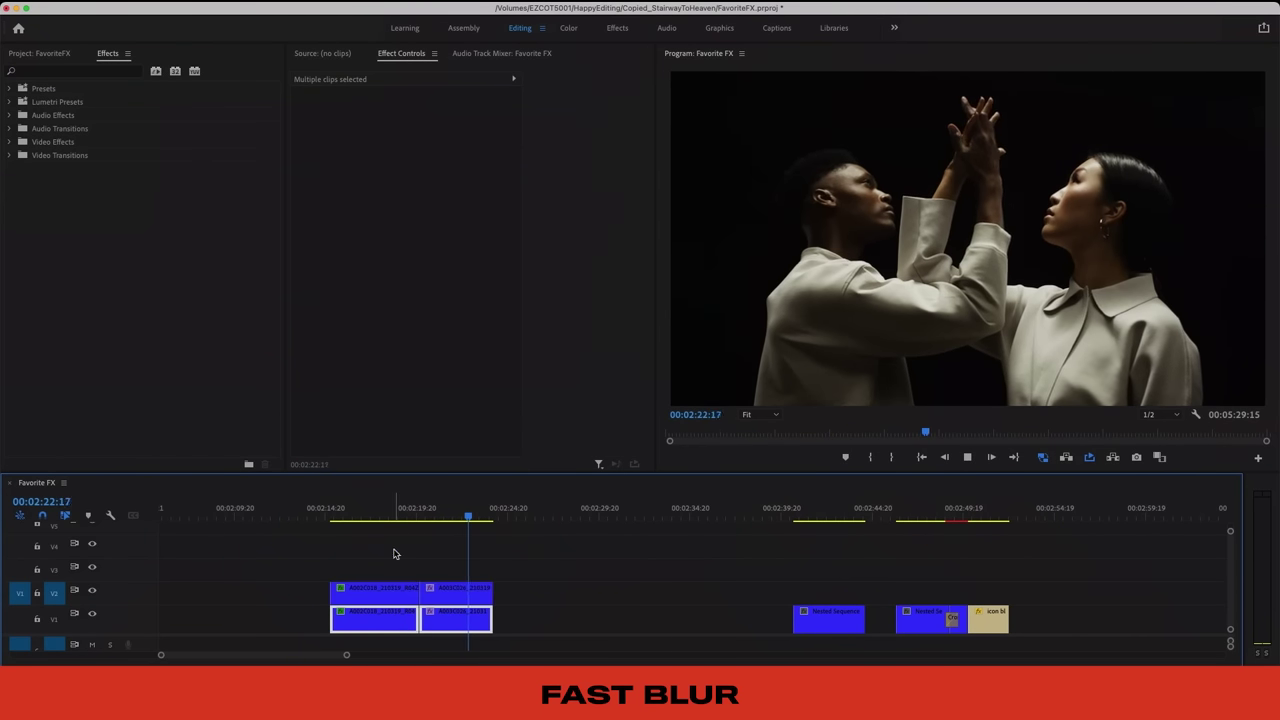
Blend the upper dancers clip with Lighten and raise its vertical Fast Blur Blurriness
left_click(349, 519)
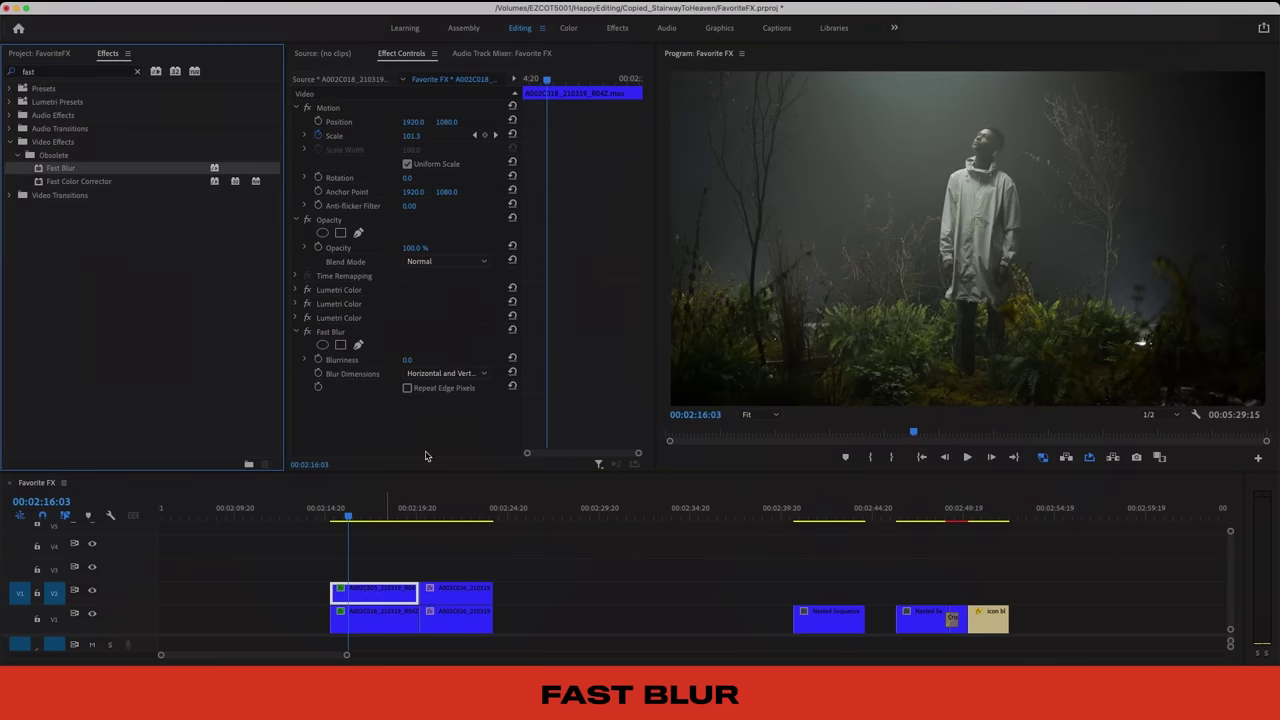
left_click(422, 264)
left_click(440, 385)
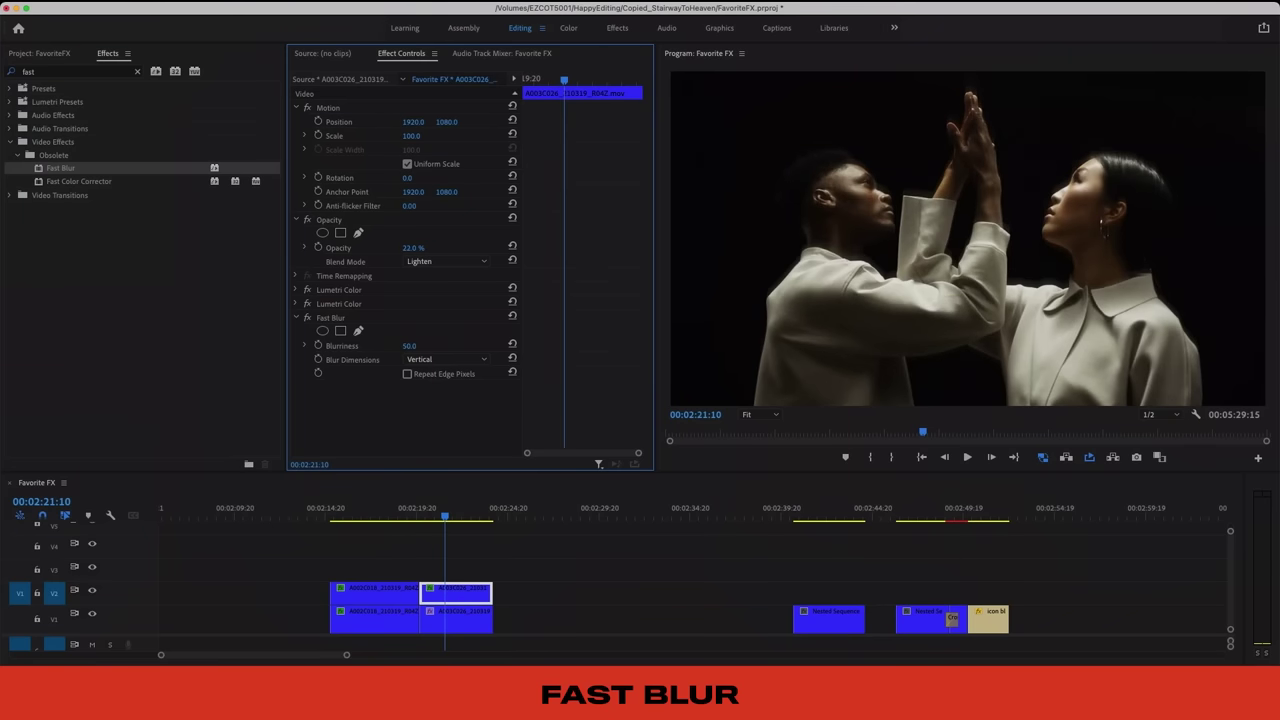
left_click_drag(409, 345, 480, 345)
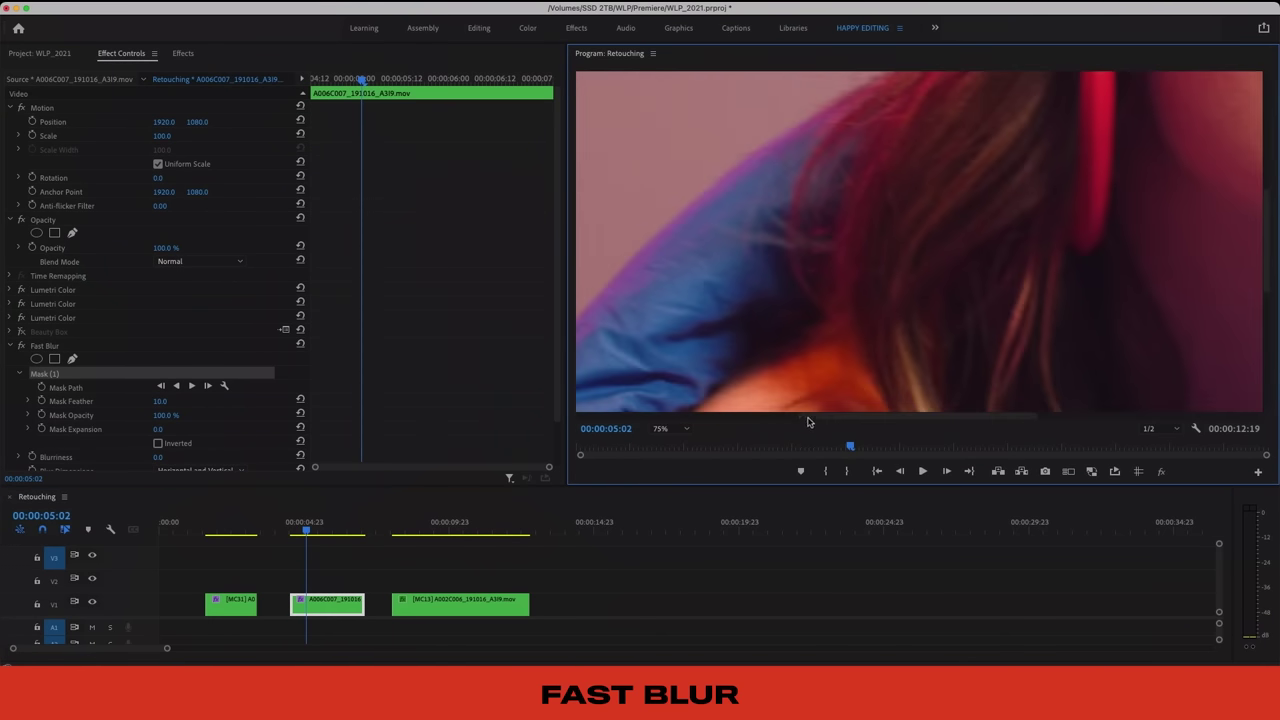
Fit the preview to the frame and verify the Fast Blur mask tracks the cheek spot
left_click_drag(830, 415, 899, 412)
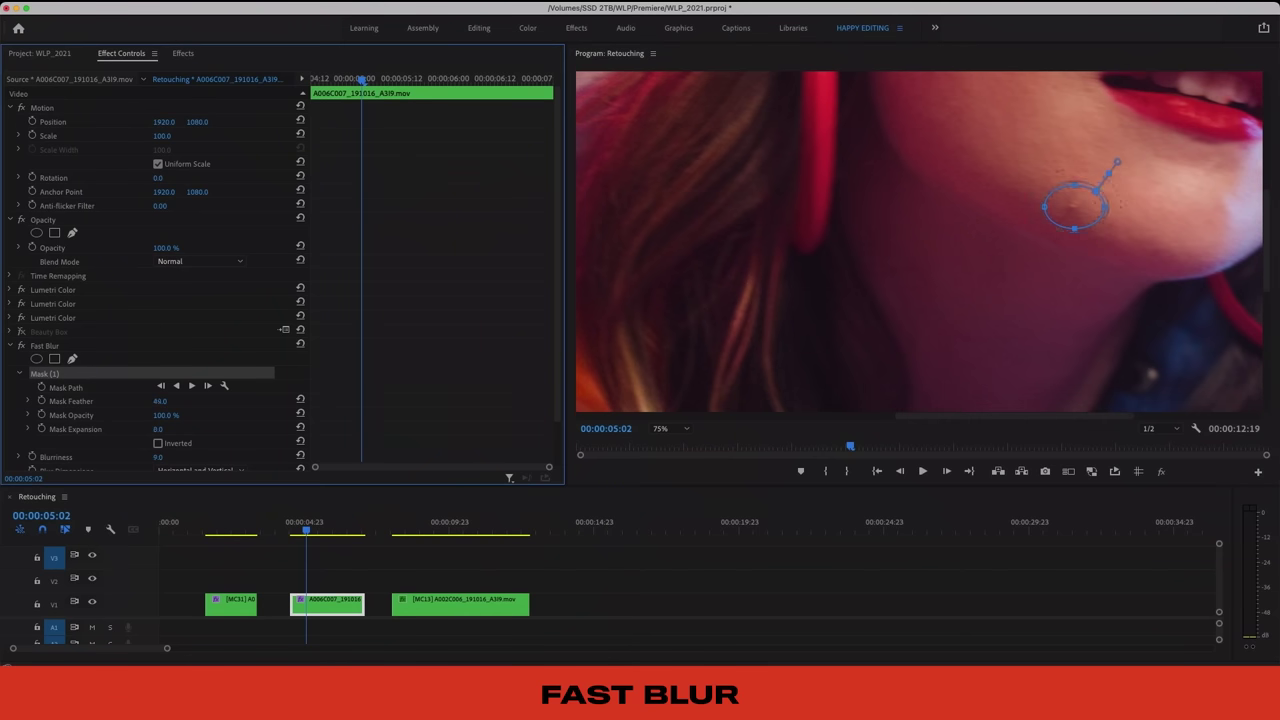
left_click(668, 430)
left_click(667, 454)
left_click(387, 575)
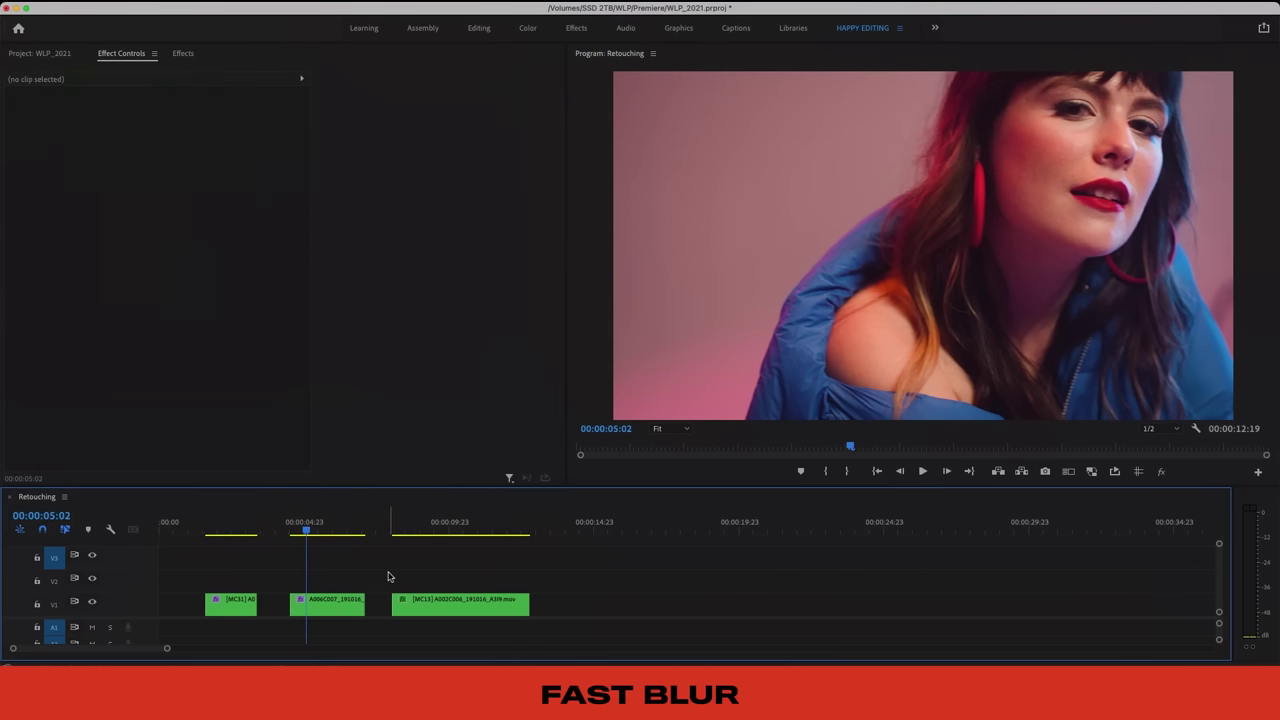
left_click(344, 598)
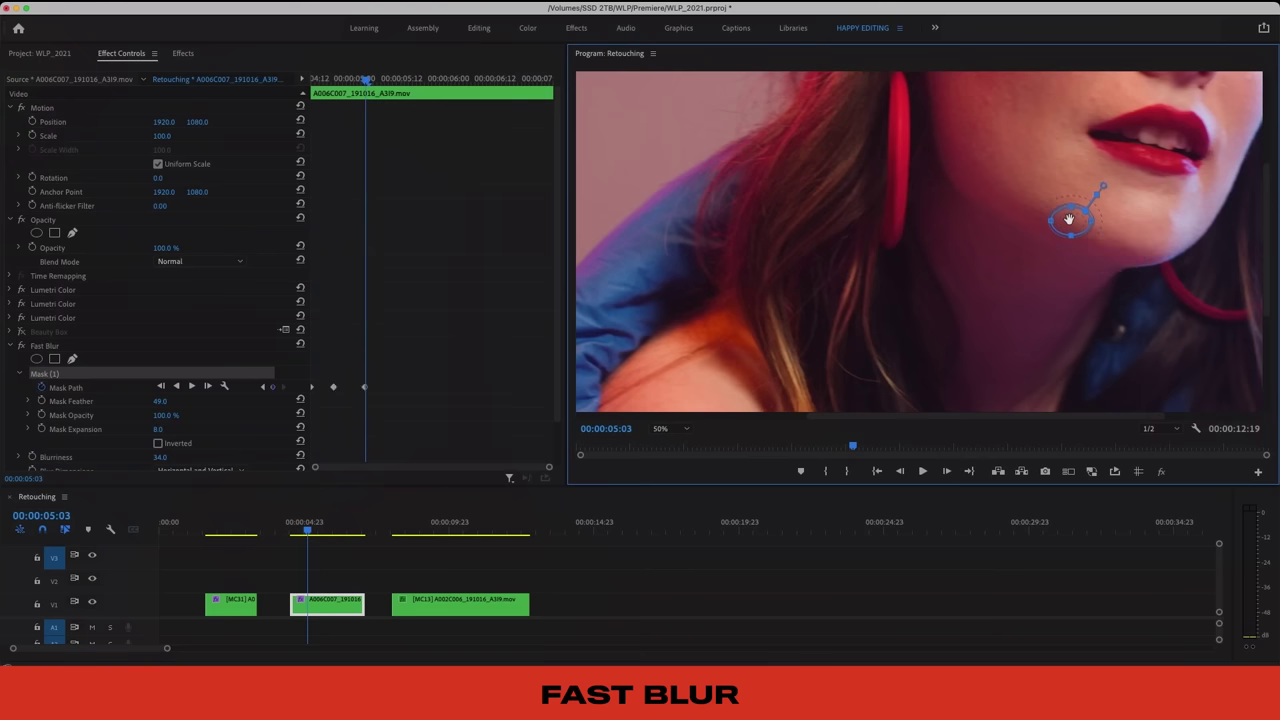
left_click_drag(306, 532, 317, 530)
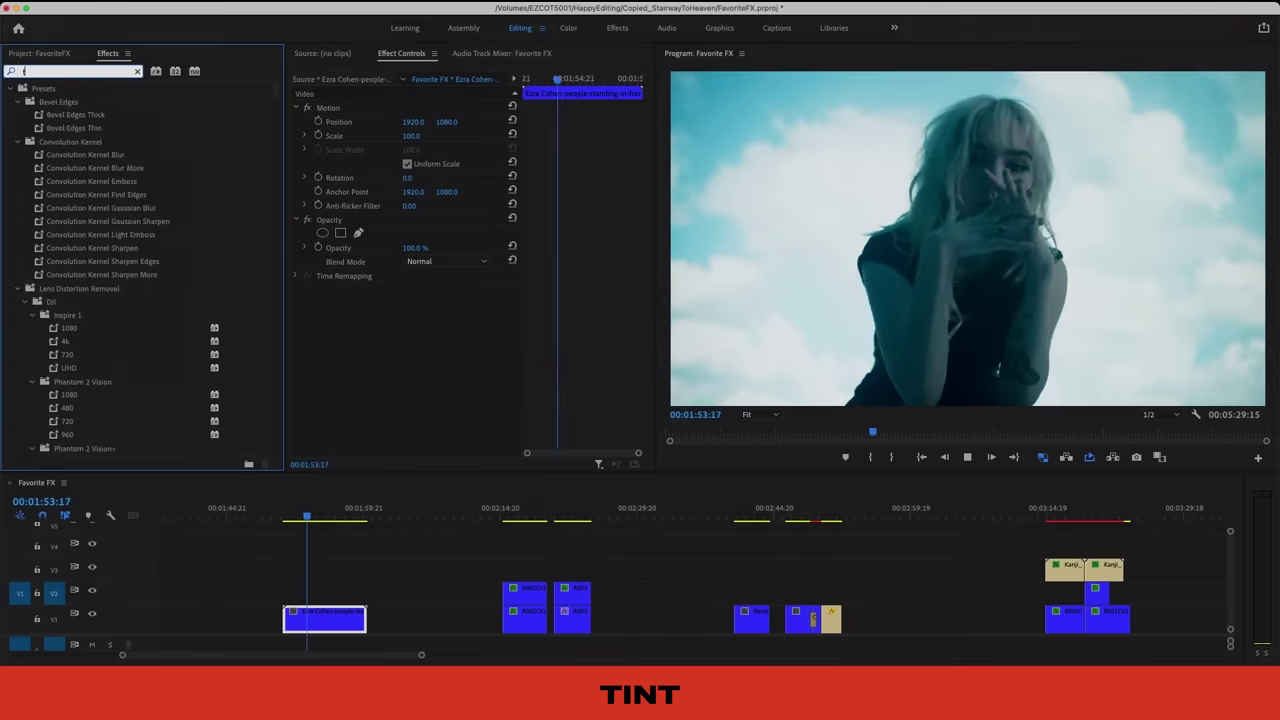
Apply Tint to the cloud portrait clip and preview it
type("int")
left_click_drag(66, 166, 405, 410)
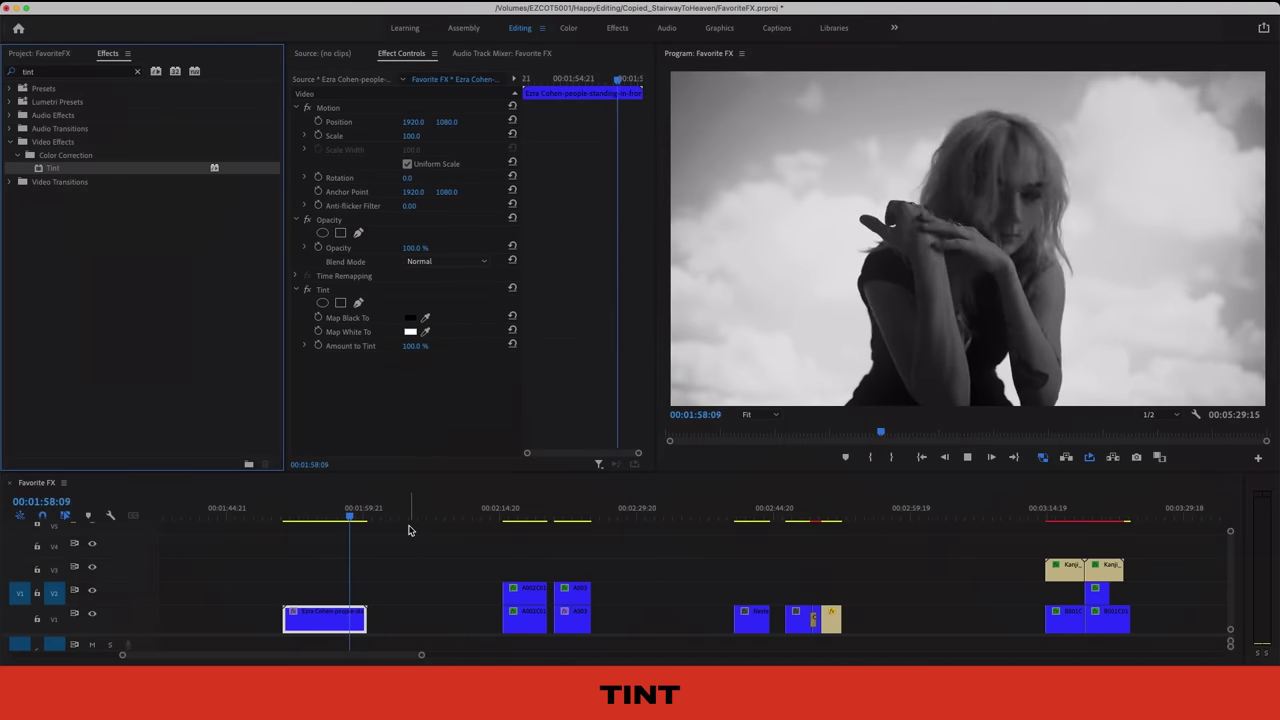
key("space")
Set Tint Map White To red and Map Black To blue, then preview the duotone
left_click(411, 333)
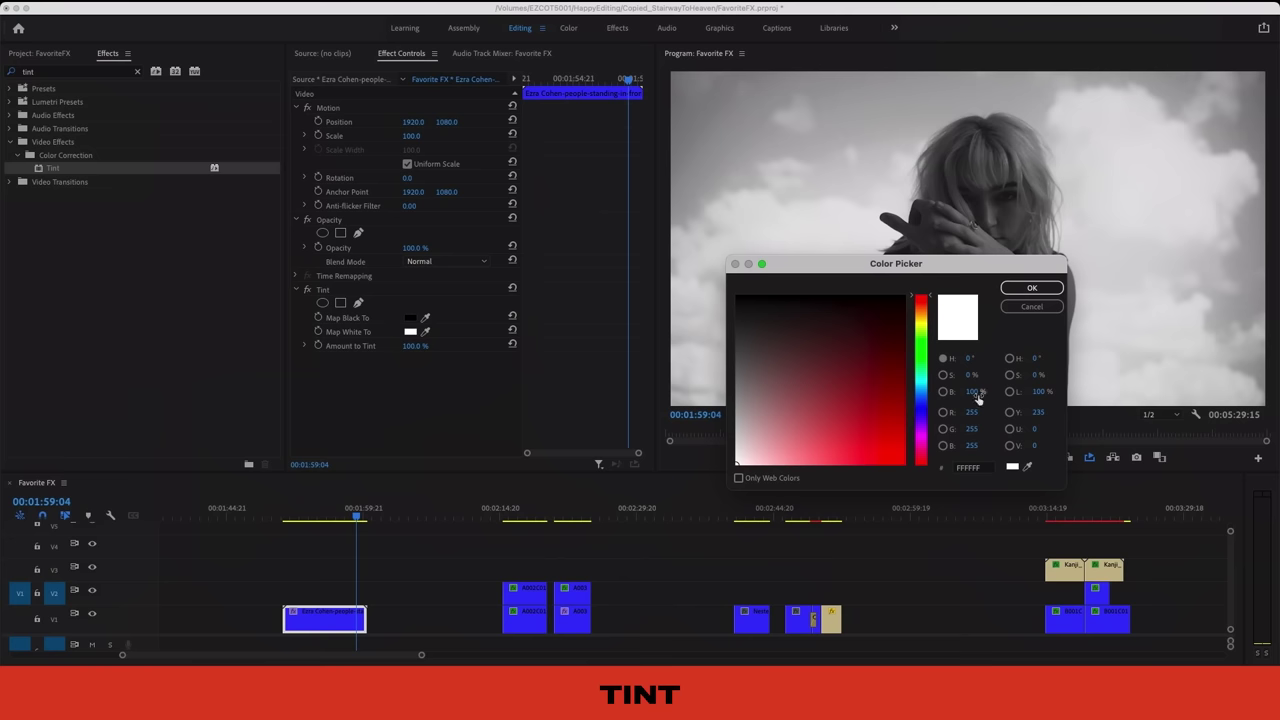
left_click(1029, 289)
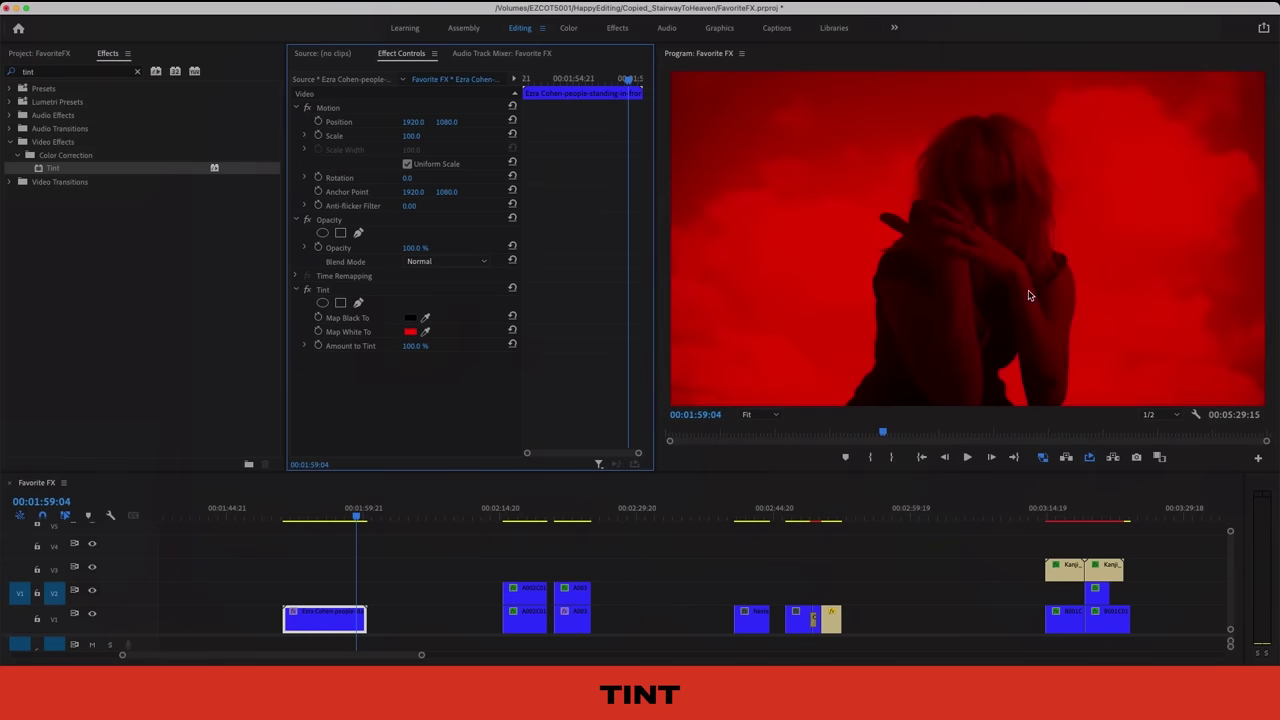
left_click(411, 319)
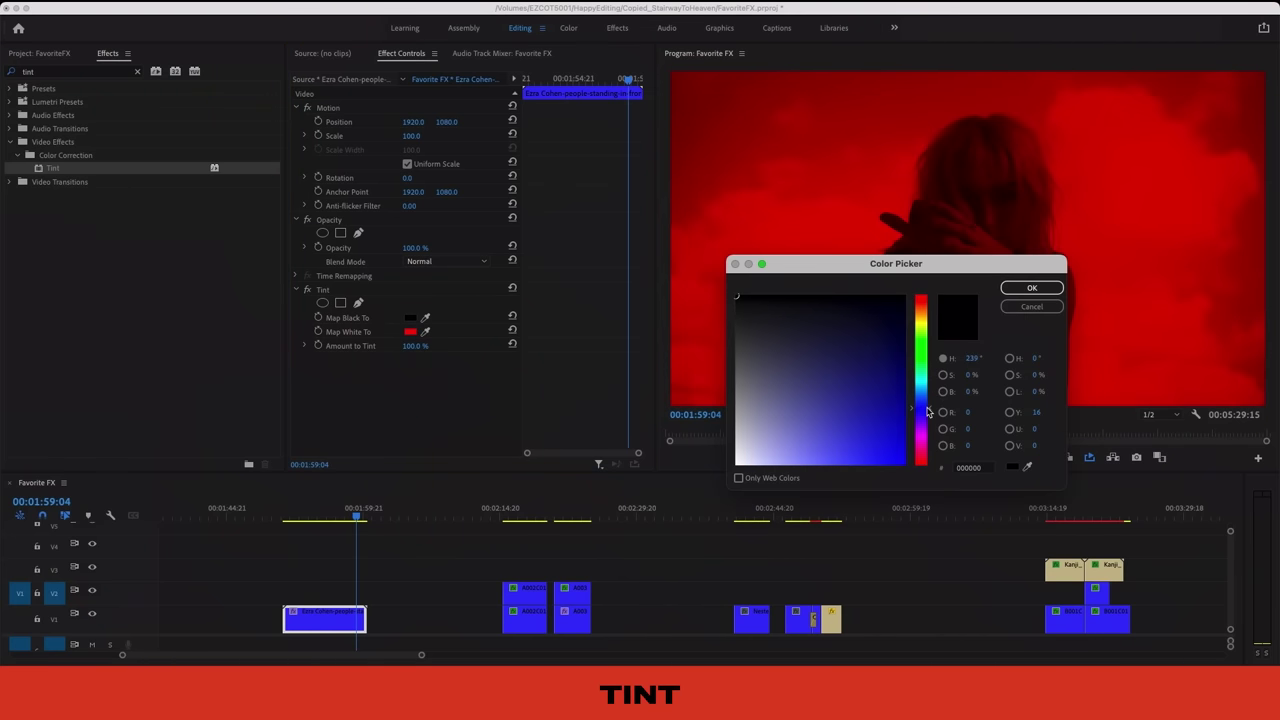
left_click(1029, 288)
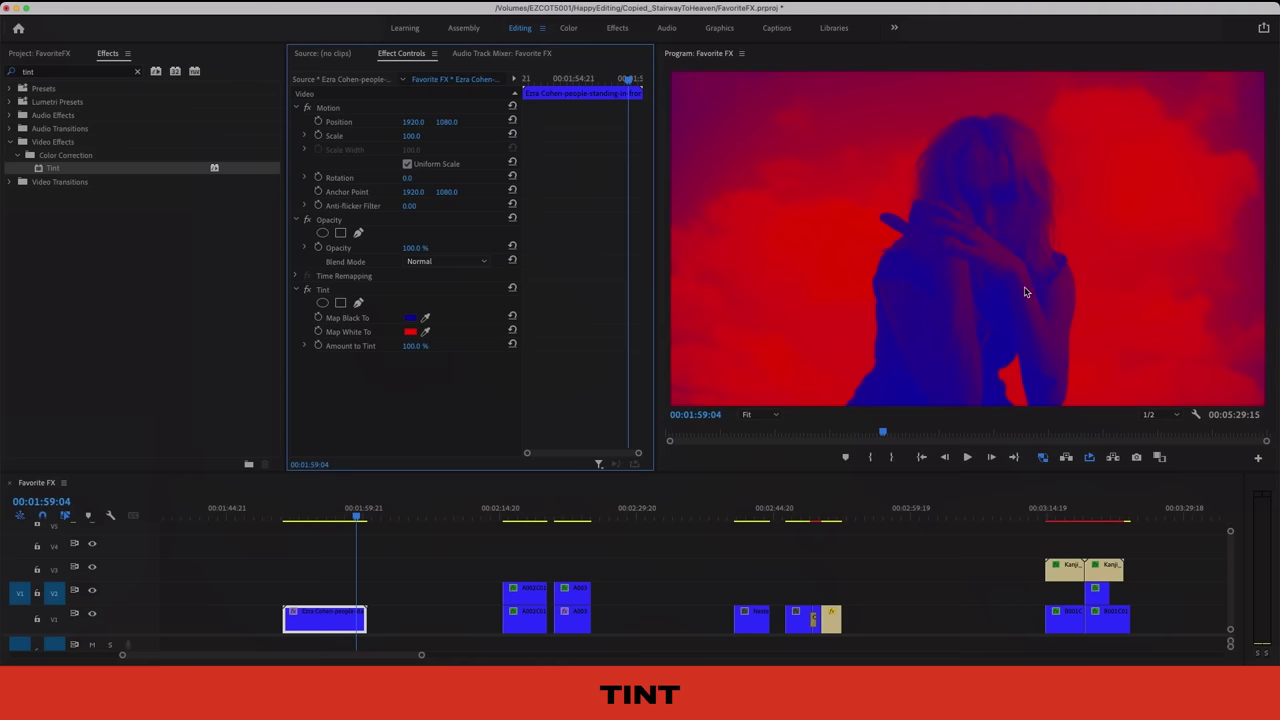
mouse_move(322, 527)
left_mouse_down()
mouse_move(289, 527)
mouse_move(309, 527)
left_mouse_up()
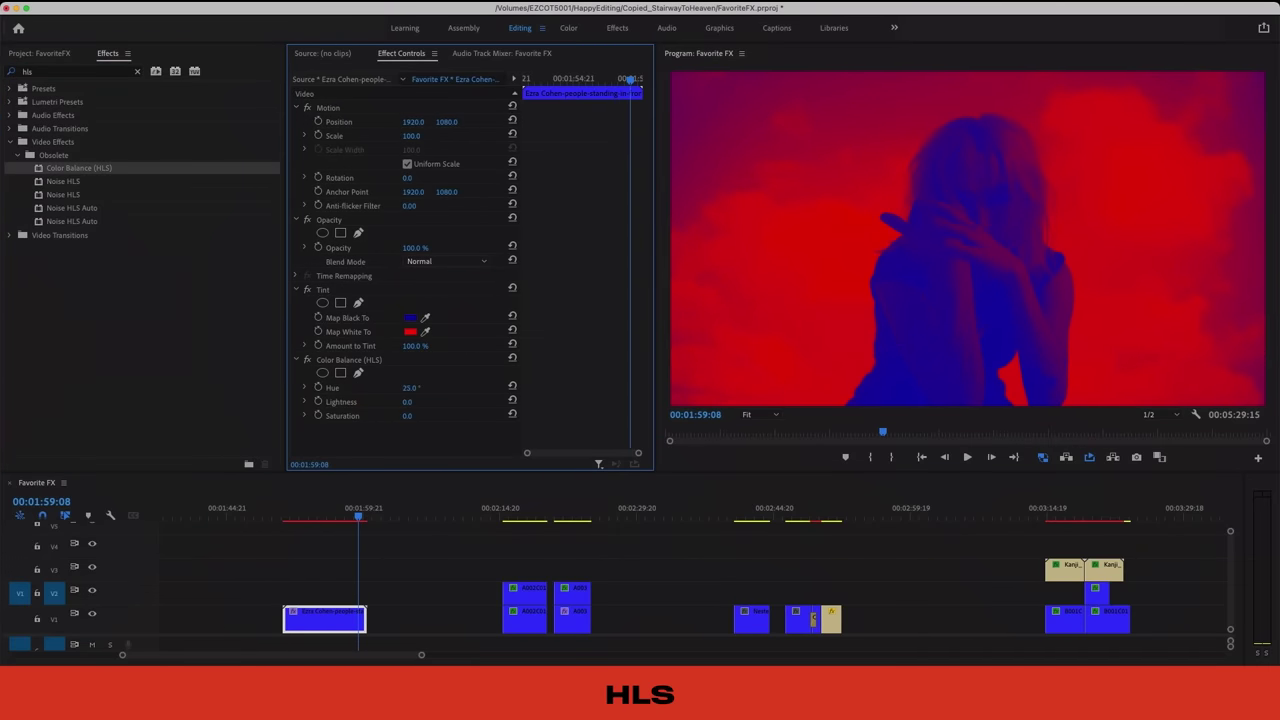
Shift the Color Balance (HLS) Hue to 20° to cycle the clip's colours
left_click_drag(414, 388, 417, 388)
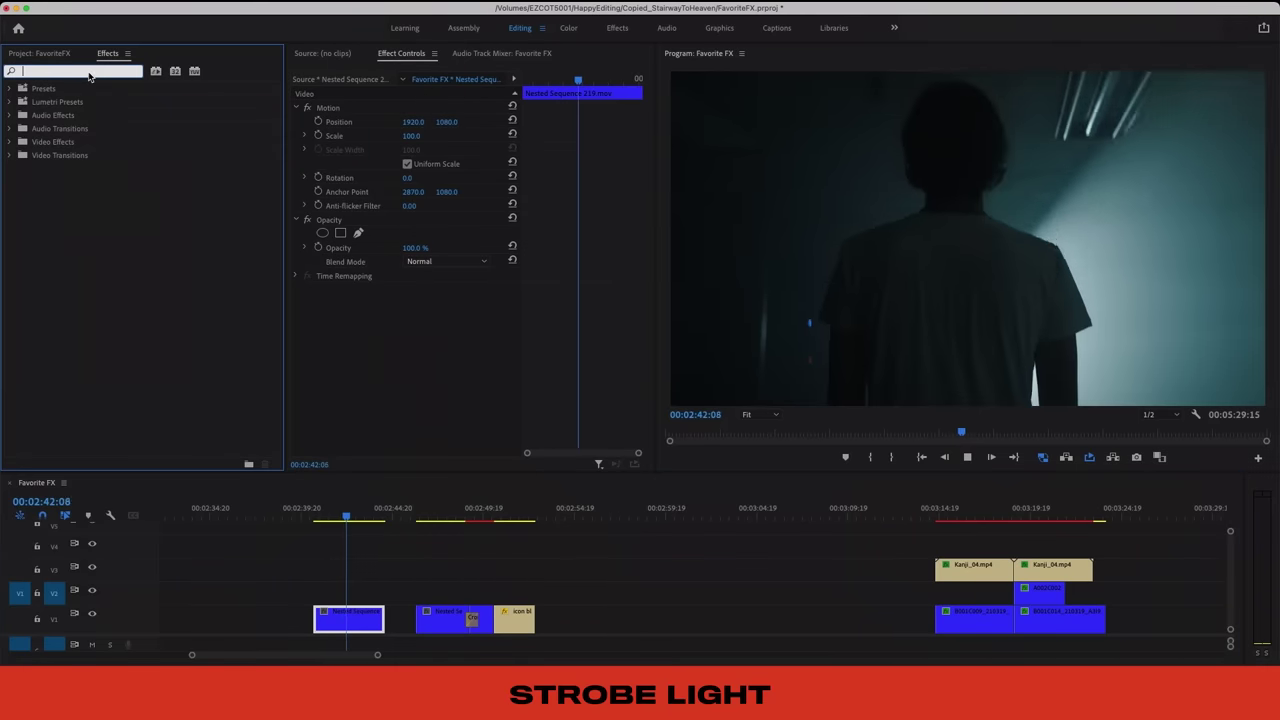
Apply Strobe Light to the first nested clip, set to Makes Layer Transparent, with higher random probability
type("strobe")
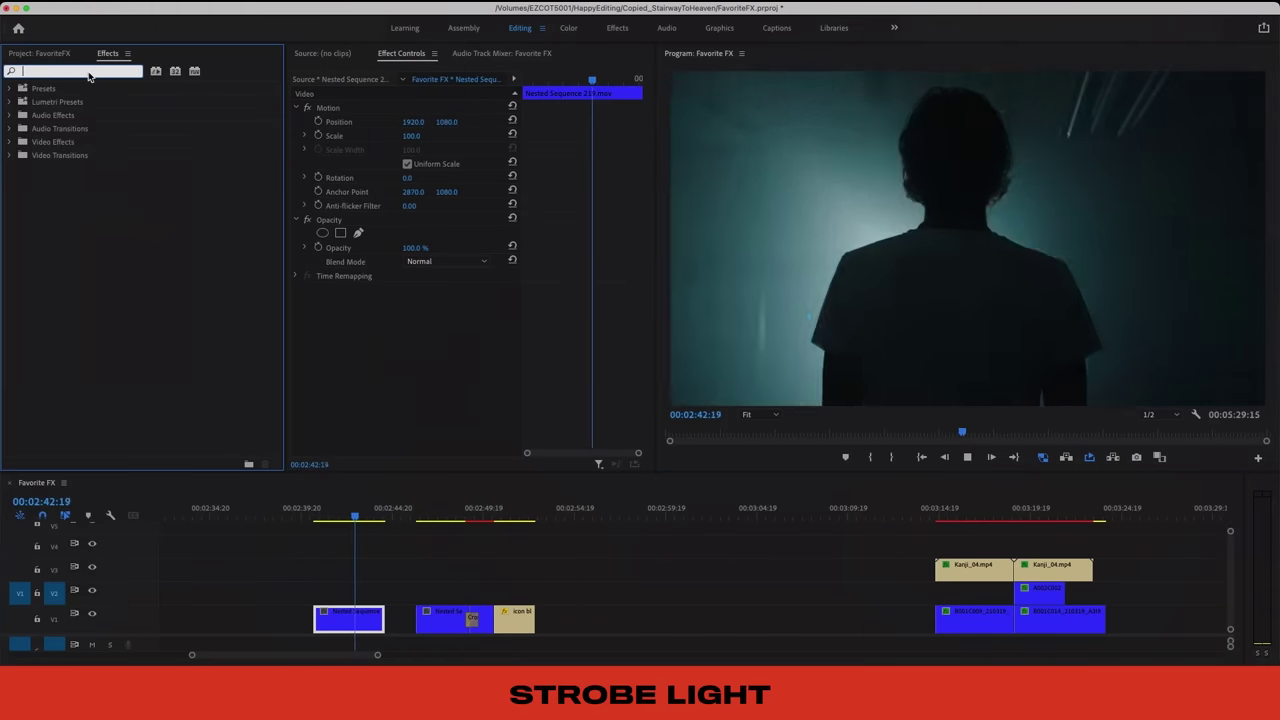
left_click_drag(65, 168, 345, 617)
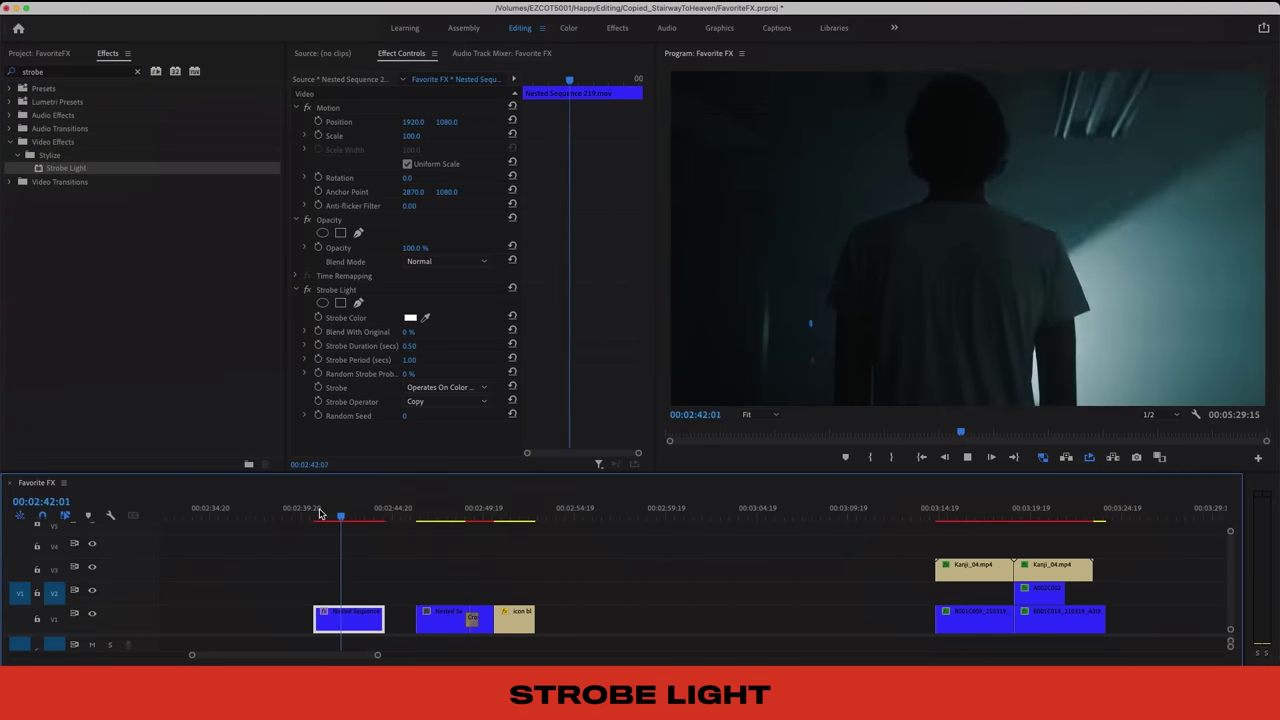
left_click(440, 389)
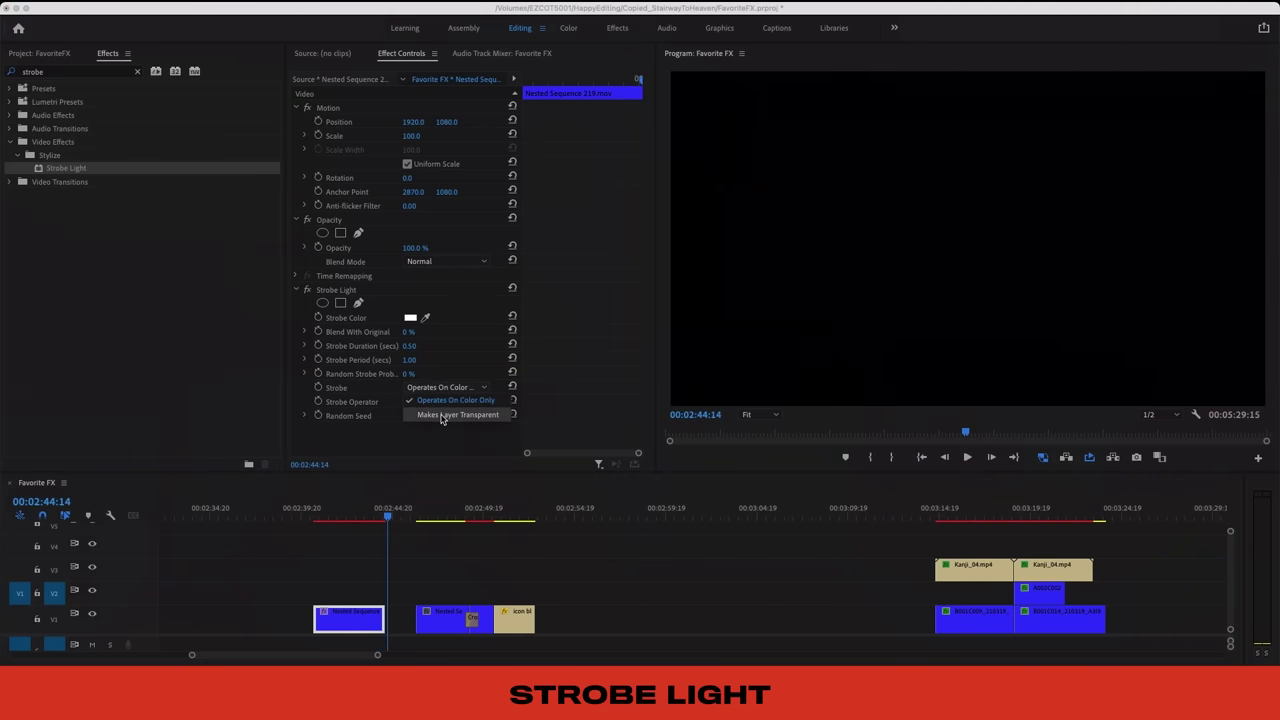
left_click(441, 415)
key("space")
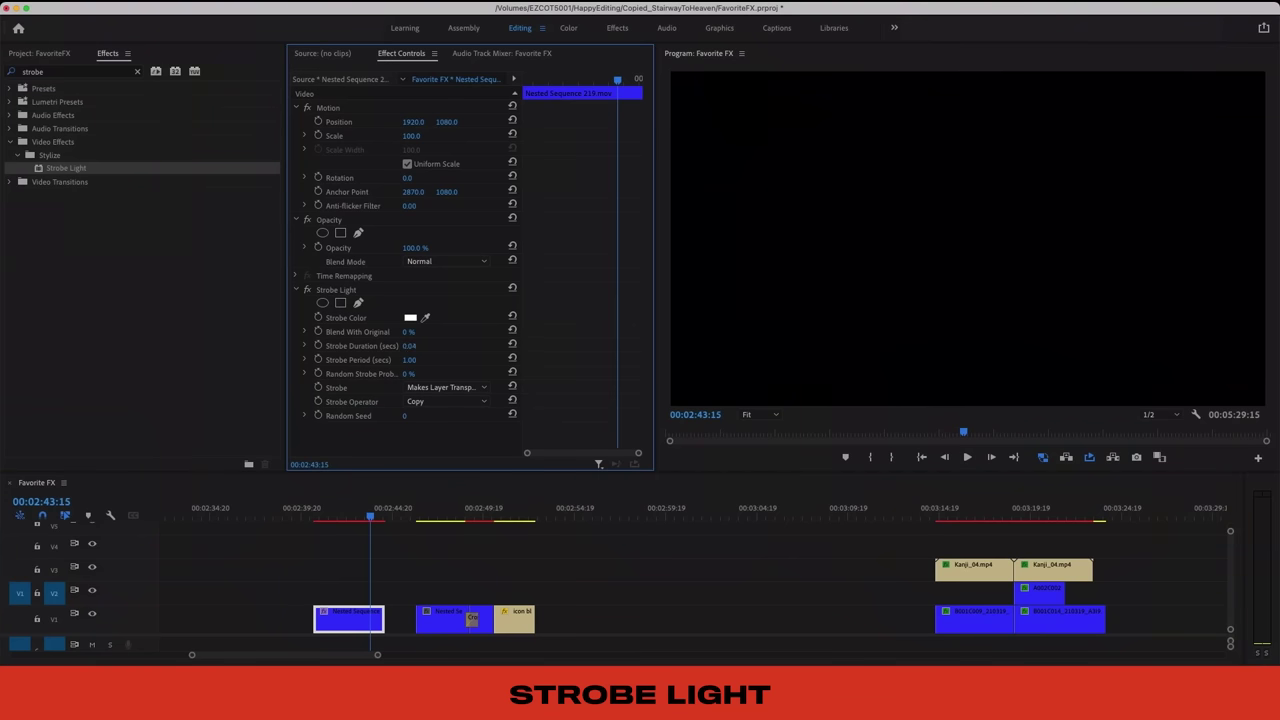
left_click(341, 519)
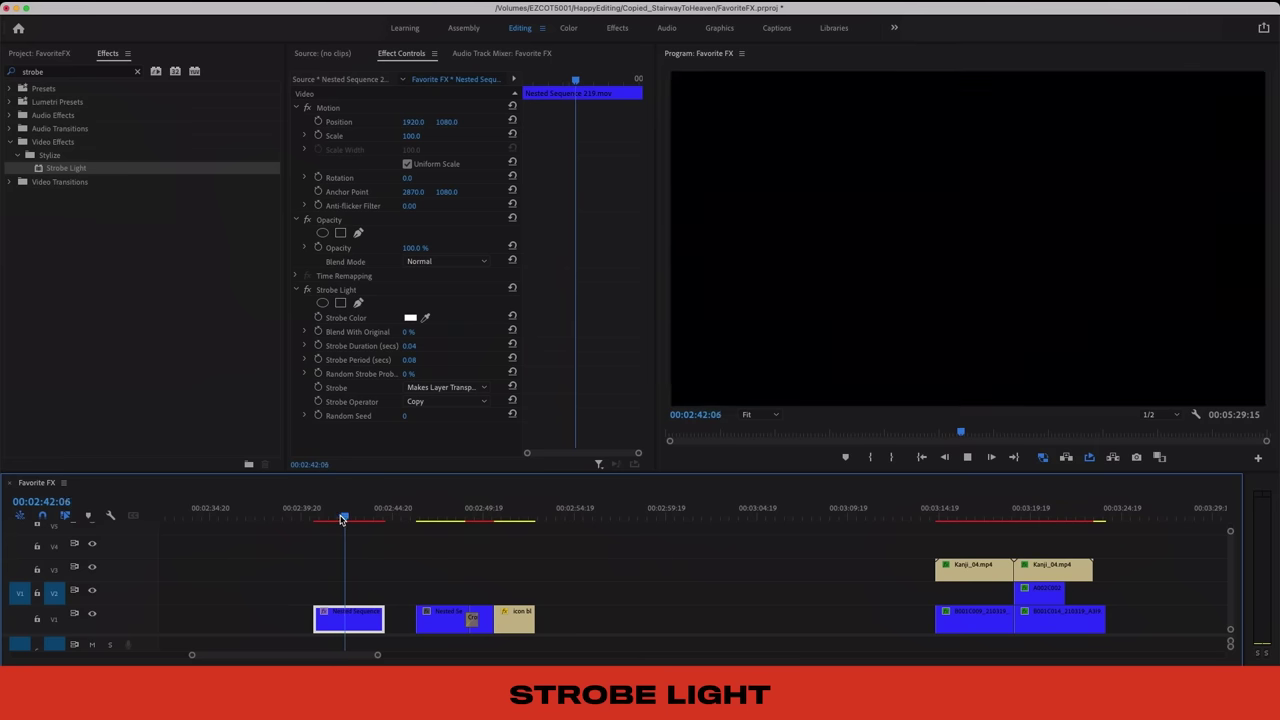
left_click_drag(409, 373, 410, 336)
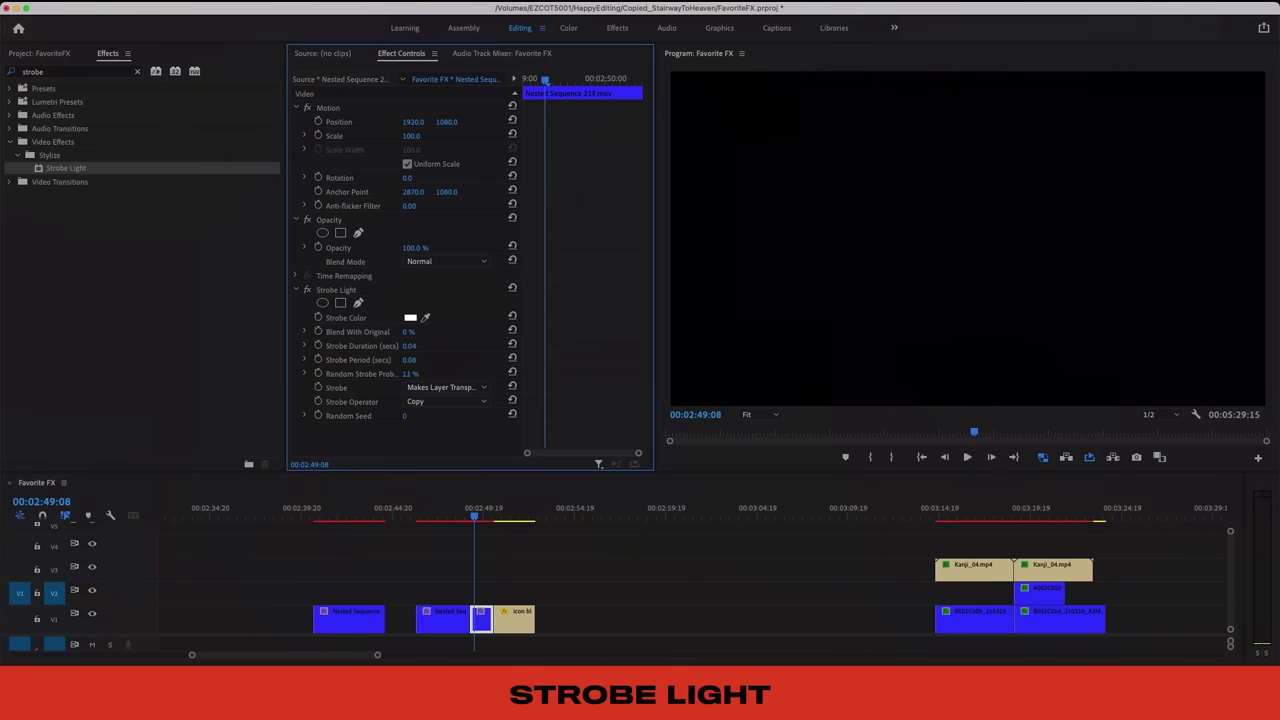
Delete Strobe Light from the next nested clip on V1 and return to 02:47:00
right_click(471, 622)
key("Escape")
left_click(449, 615)
left_click(336, 290)
key("Delete")
left_click(433, 525)
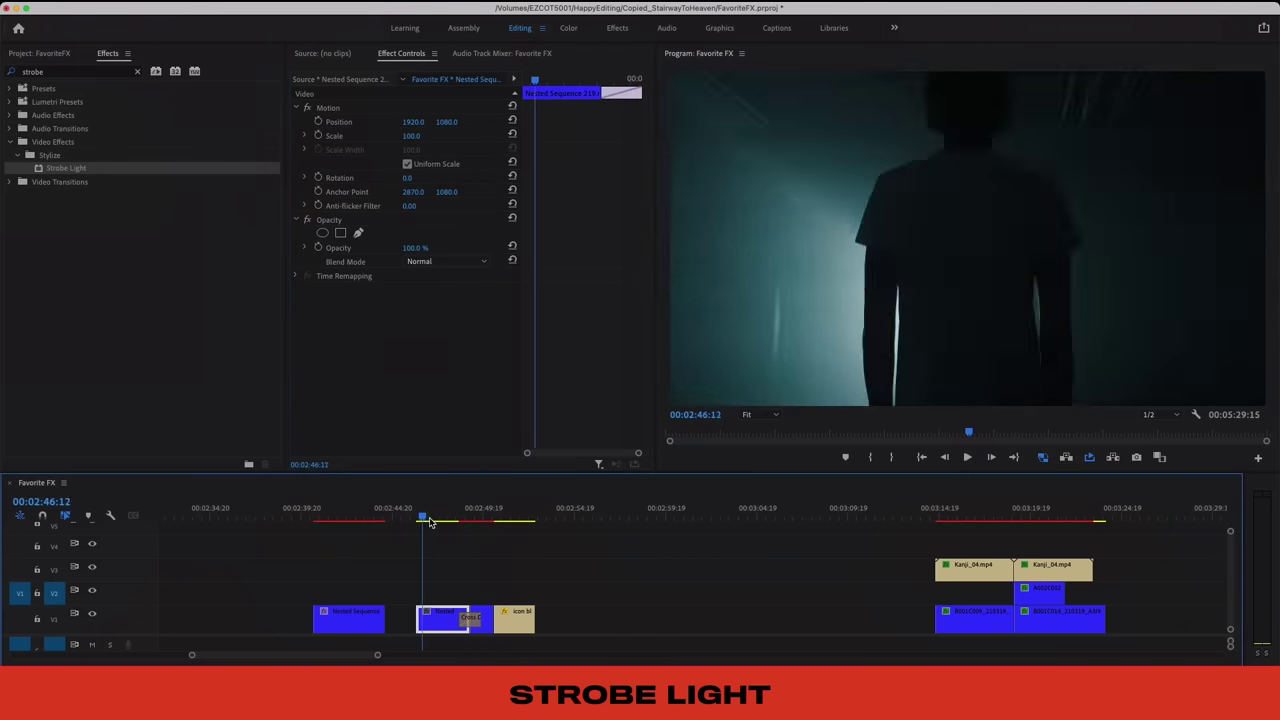
left_click(486, 617)
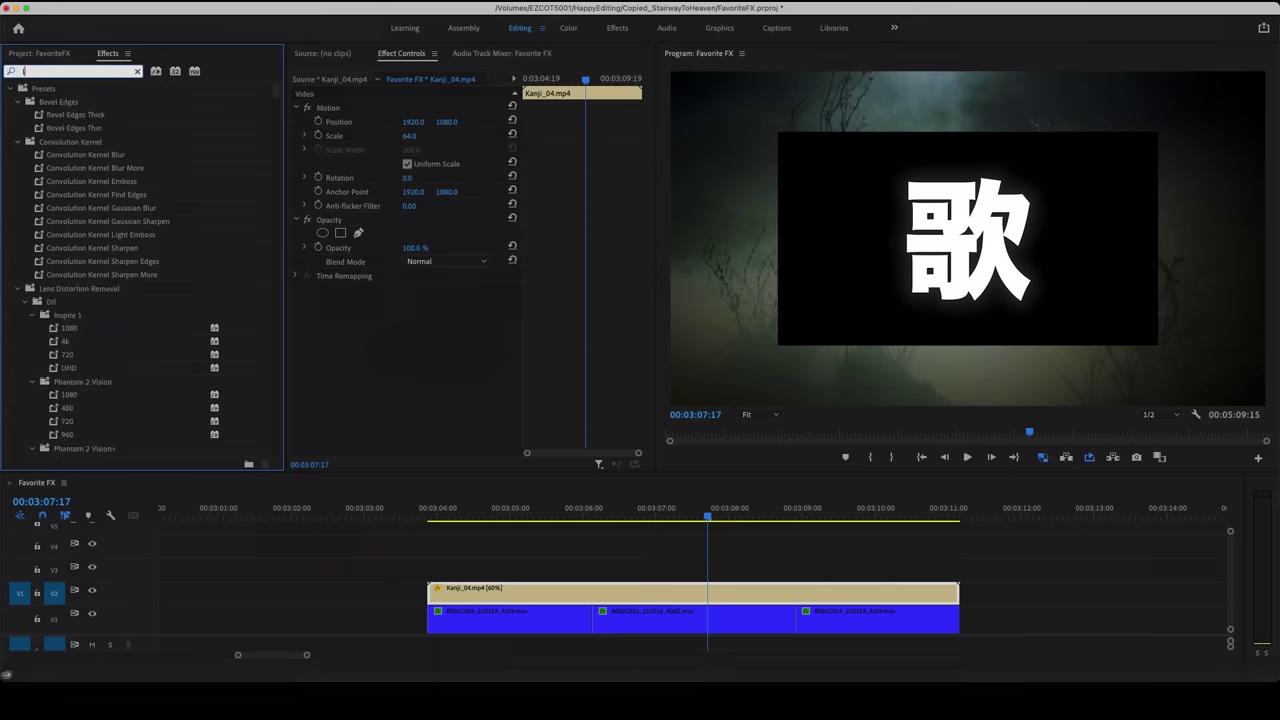
Apply Luma Key to Kanji_04.mp4 and adjust its Threshold to drop the black backing
type("a ke")
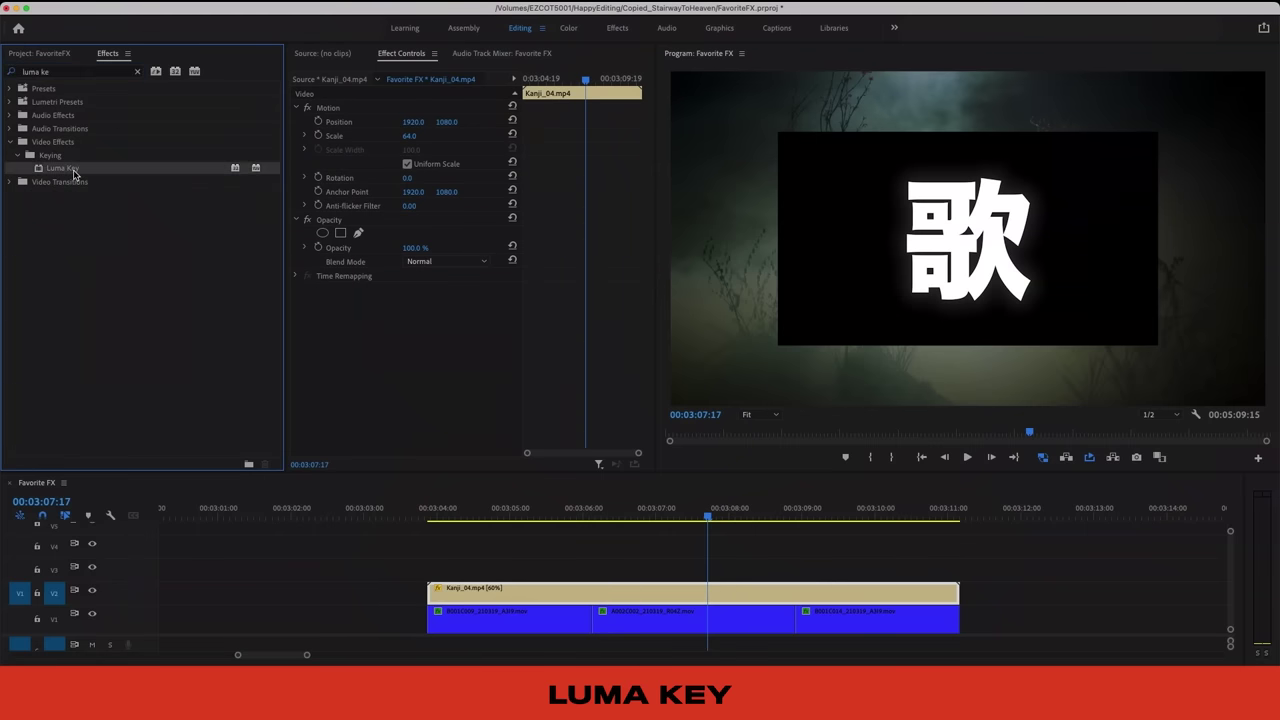
left_click_drag(508, 592, 508, 594)
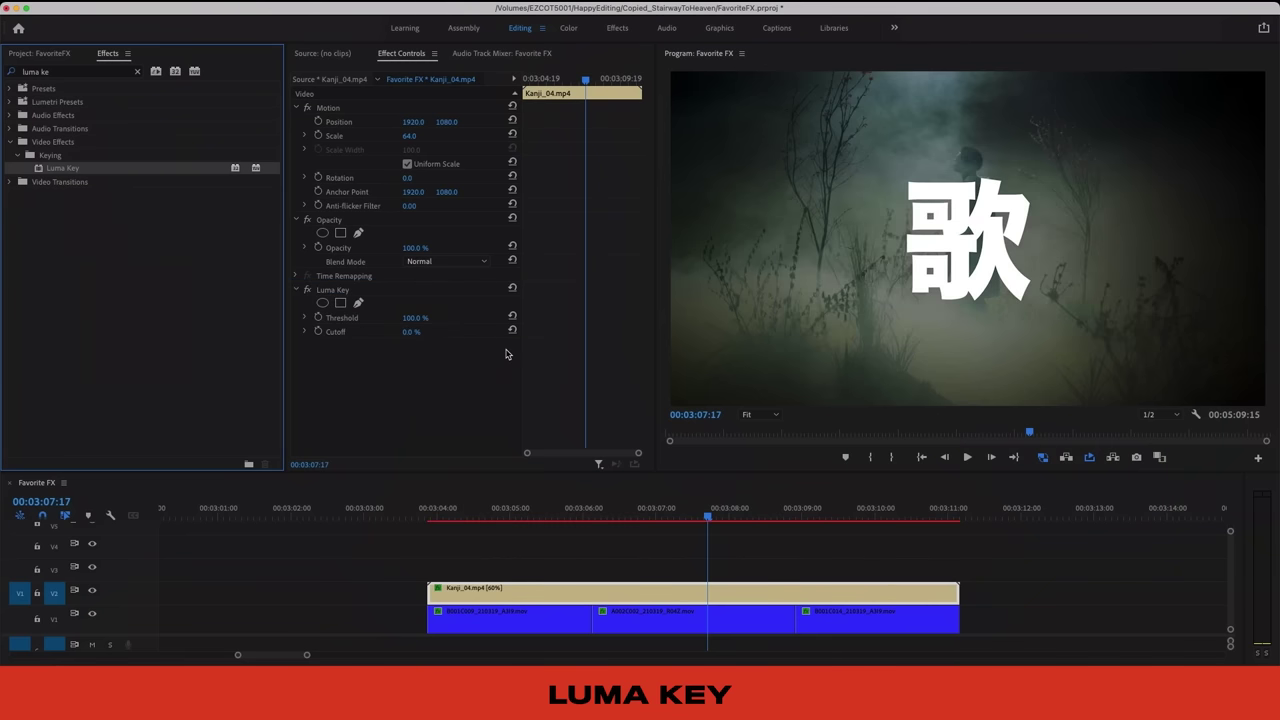
left_click_drag(414, 317, 314, 317)
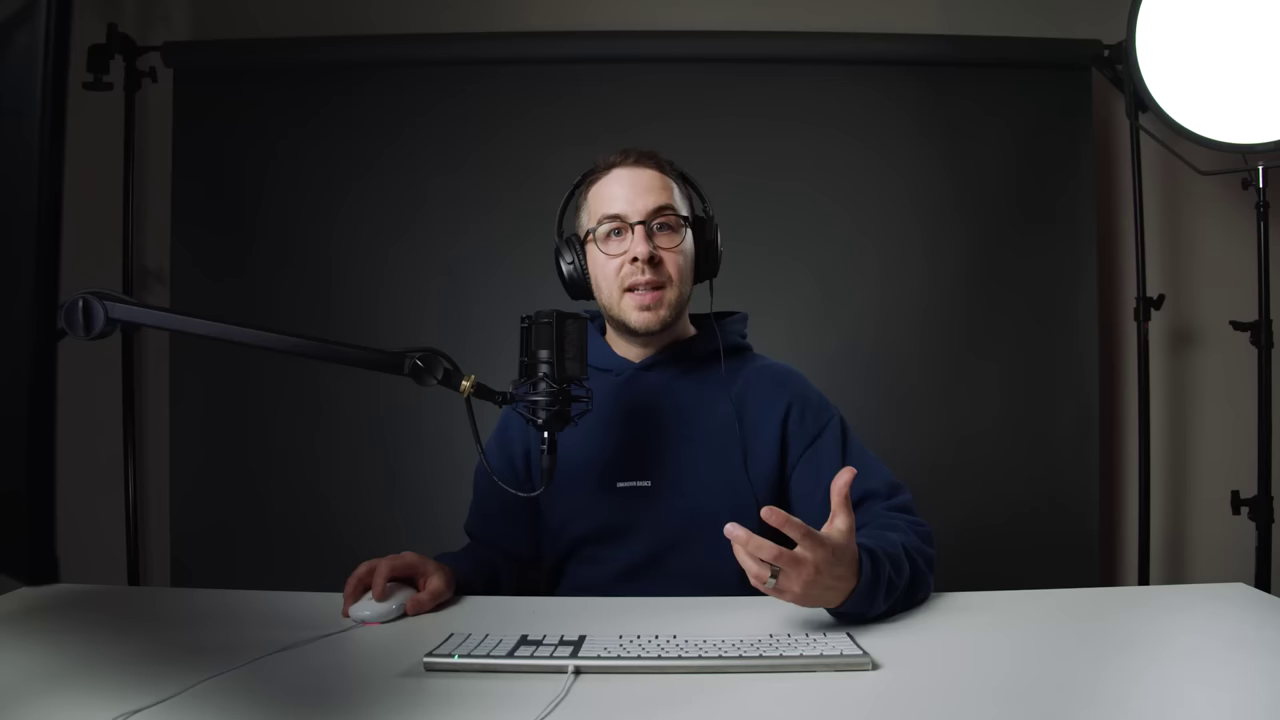